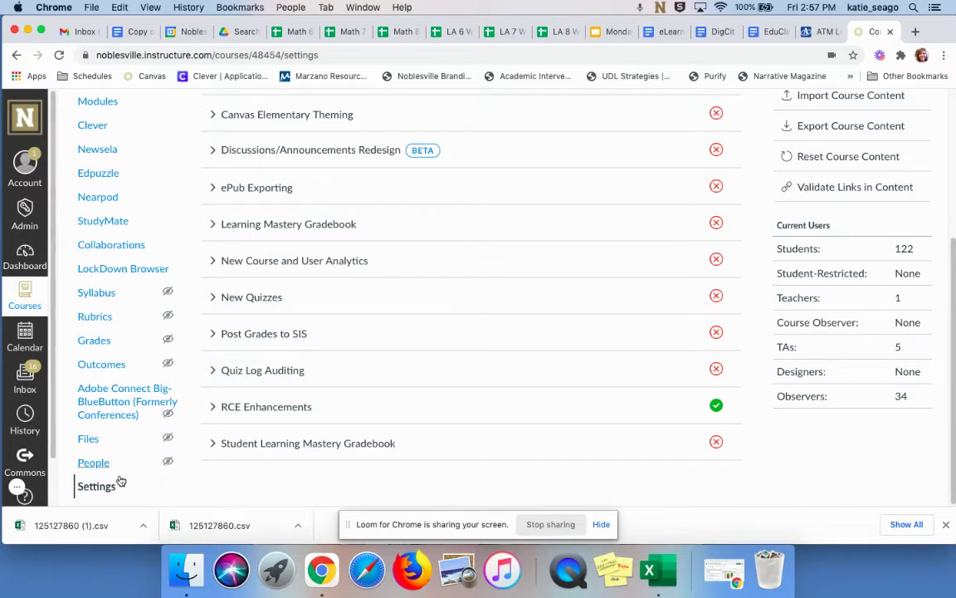
- Set the Post Grades to SIS feature preview to Enabled in the course's Settings
{"action": "left_click", "coordinate": [97, 488]}
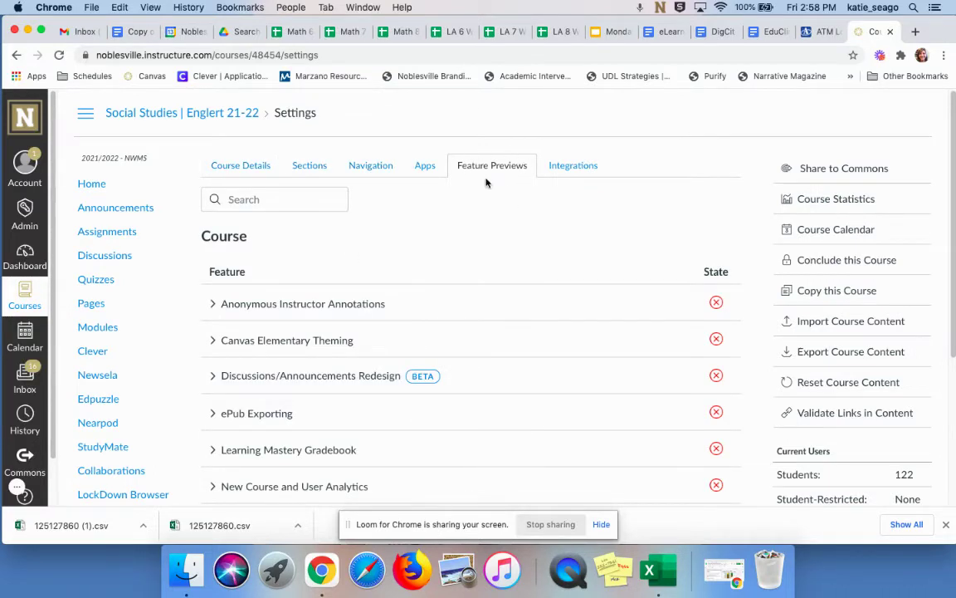
{"action": "scroll", "coordinate": [495, 265], "scroll_direction": "down", "scroll_amount": 3}
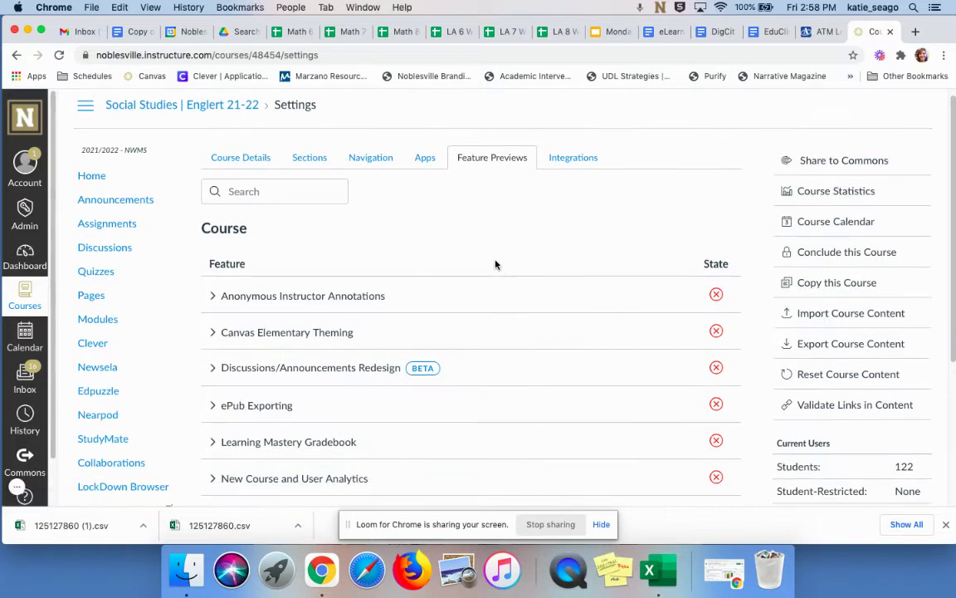
{"action": "scroll", "coordinate": [495, 264], "scroll_direction": "down", "scroll_amount": 1}
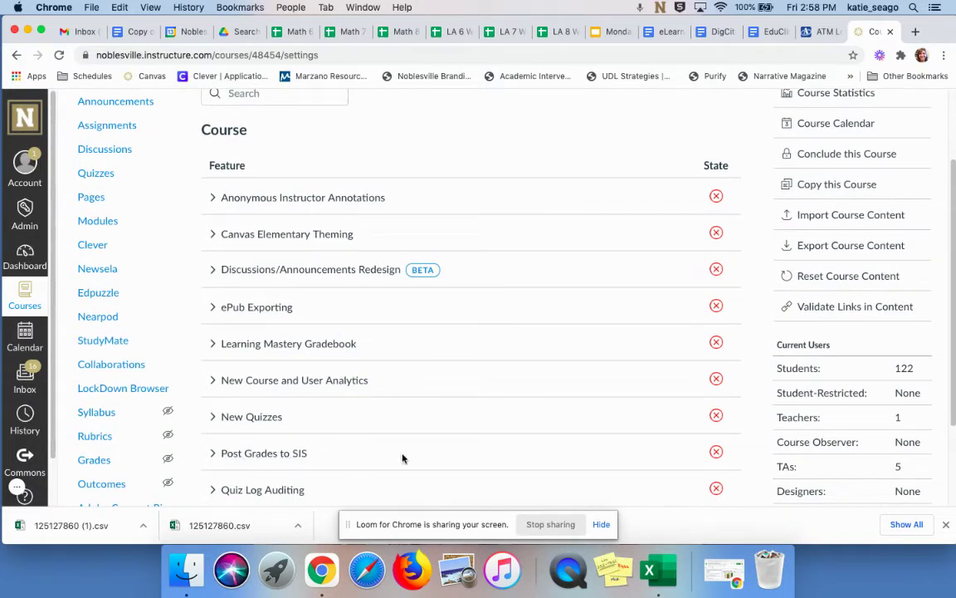
{"action": "left_click", "coordinate": [718, 454]}
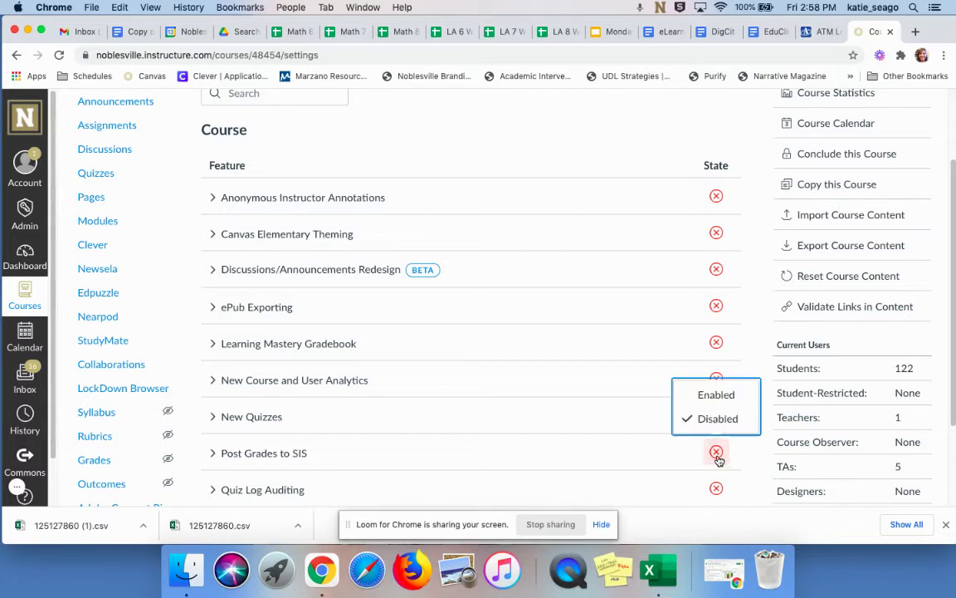
{"action": "left_click", "coordinate": [711, 402]}
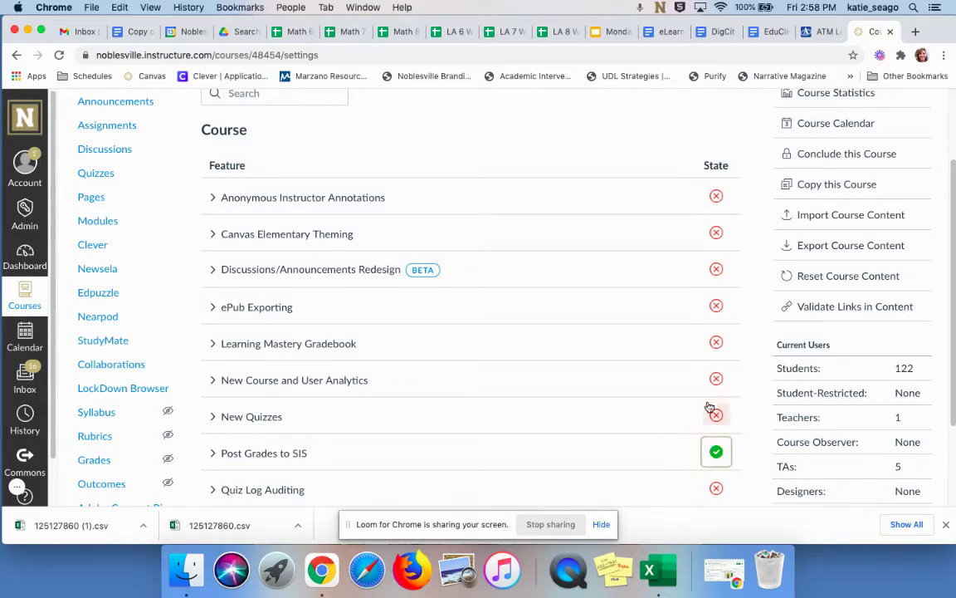
{"action": "scroll", "coordinate": [461, 412], "scroll_direction": "up", "scroll_amount": 3}
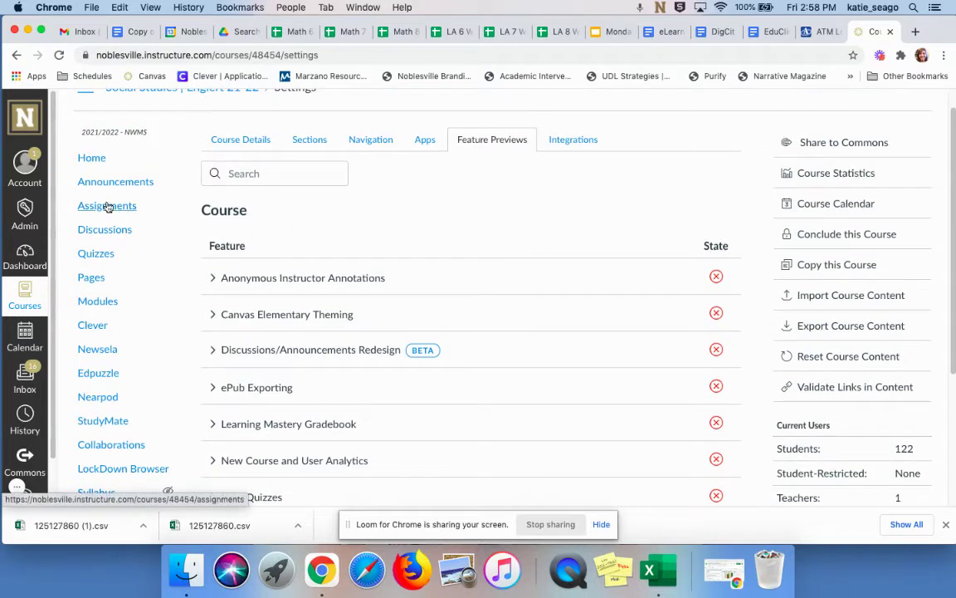
- From the Assignments page, request Import Assignment Groups from PowerSchool and dismiss the Scheduled notice
{"action": "left_click", "coordinate": [98, 209]}
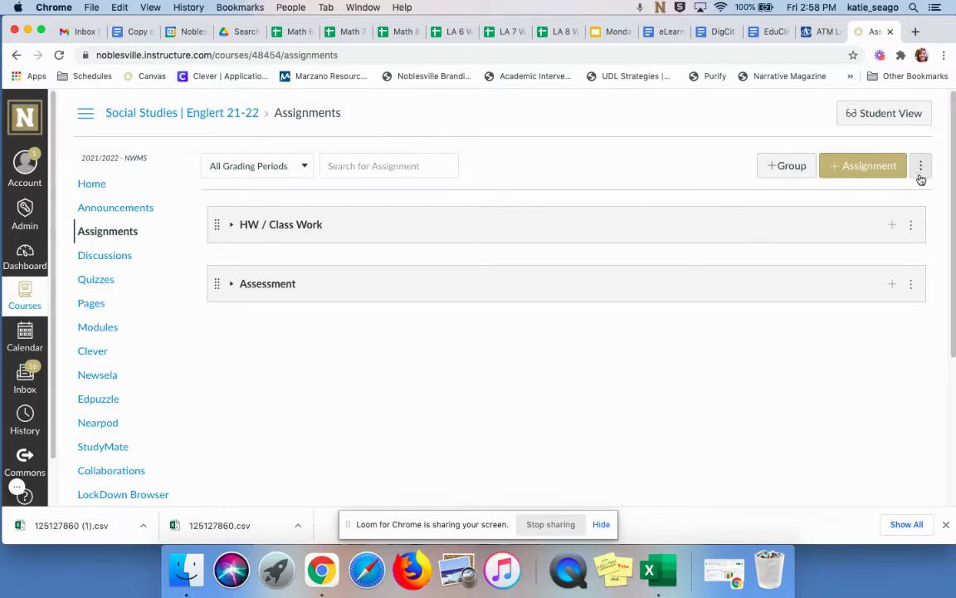
{"action": "left_click", "coordinate": [921, 170]}
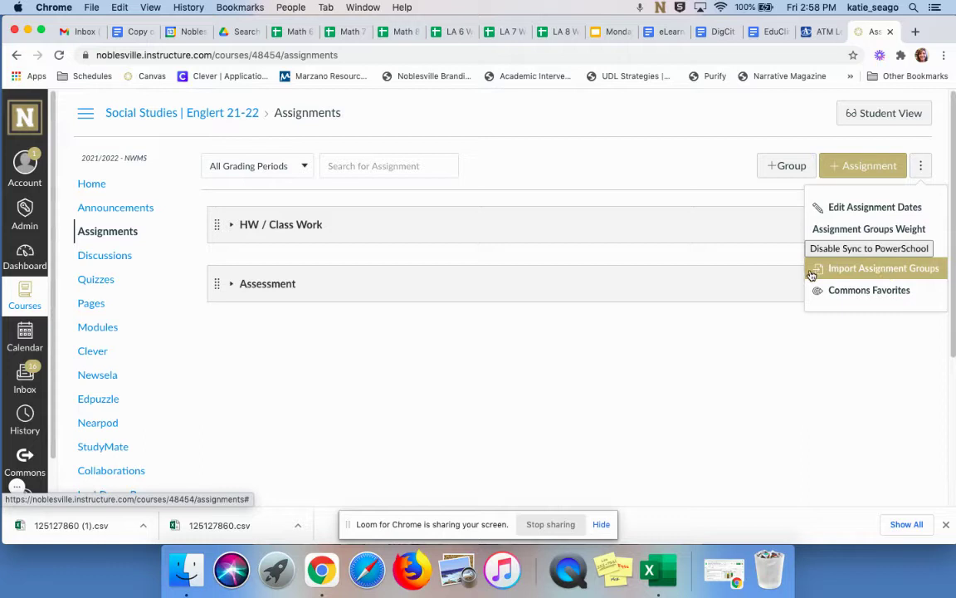
{"action": "left_click", "coordinate": [856, 274]}
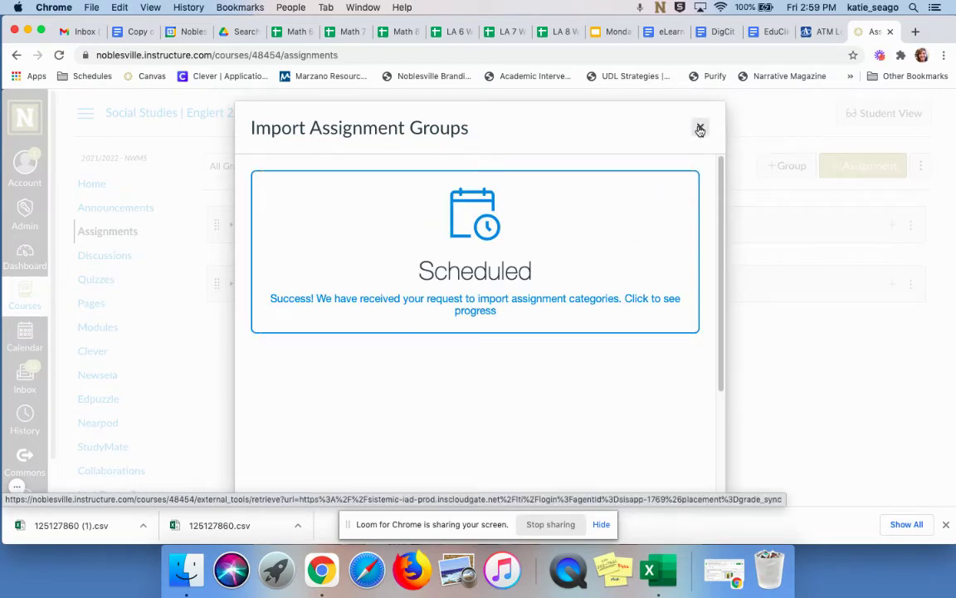
{"action": "left_click", "coordinate": [700, 128]}
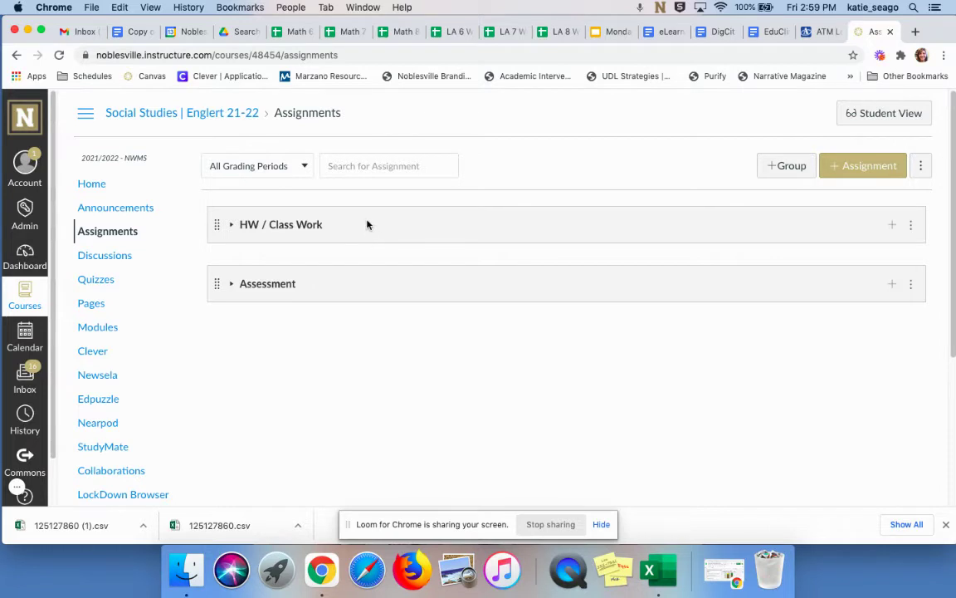
- Reload the Assignments page to reveal the imported Assessment and HW / Class Work groups
{"action": "left_click", "coordinate": [59, 55]}
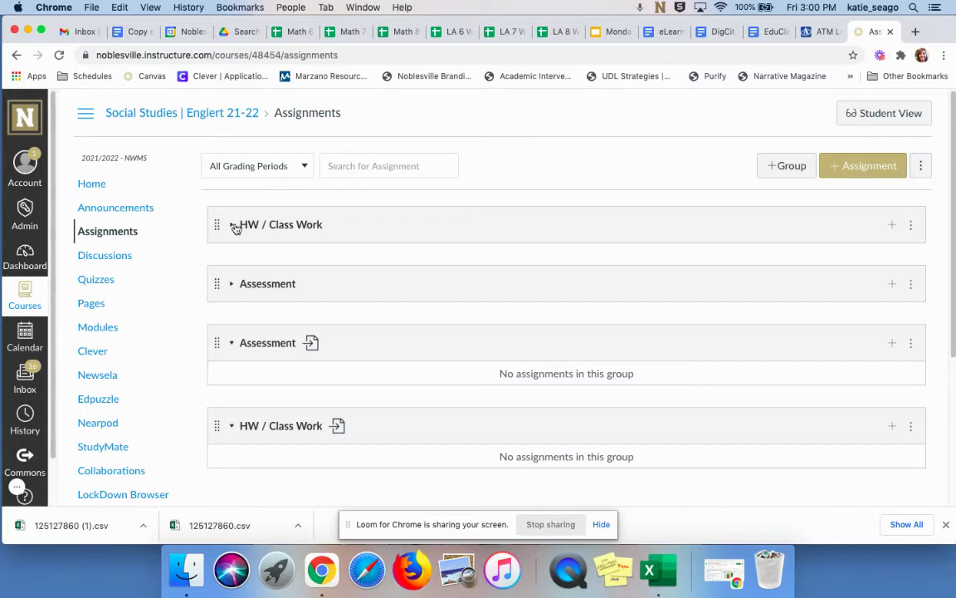
- Expand the original HW / Class Work group to show its assignments
{"action": "left_click", "coordinate": [234, 226]}
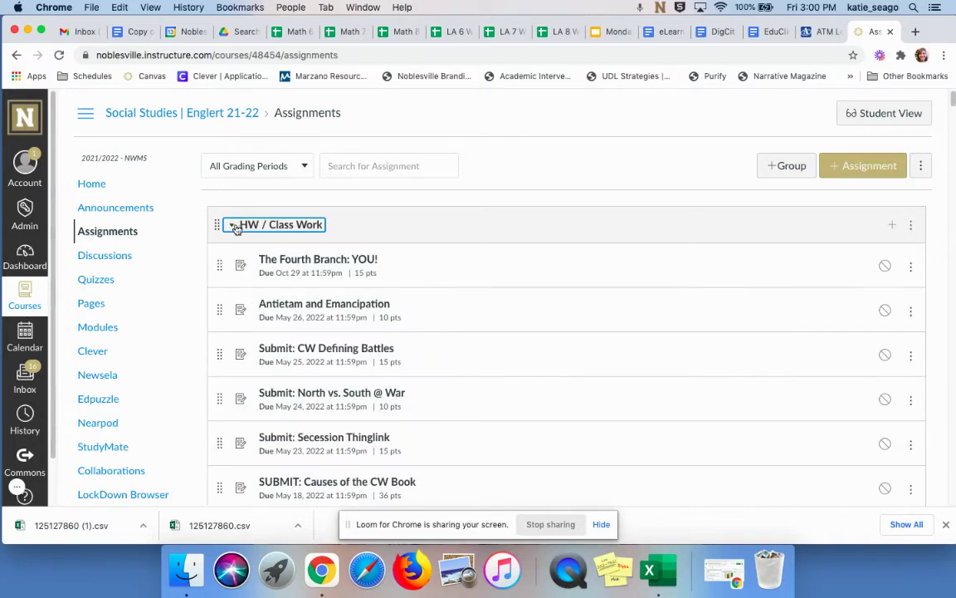
{"action": "scroll", "coordinate": [487, 304], "scroll_direction": "down", "scroll_amount": 3}
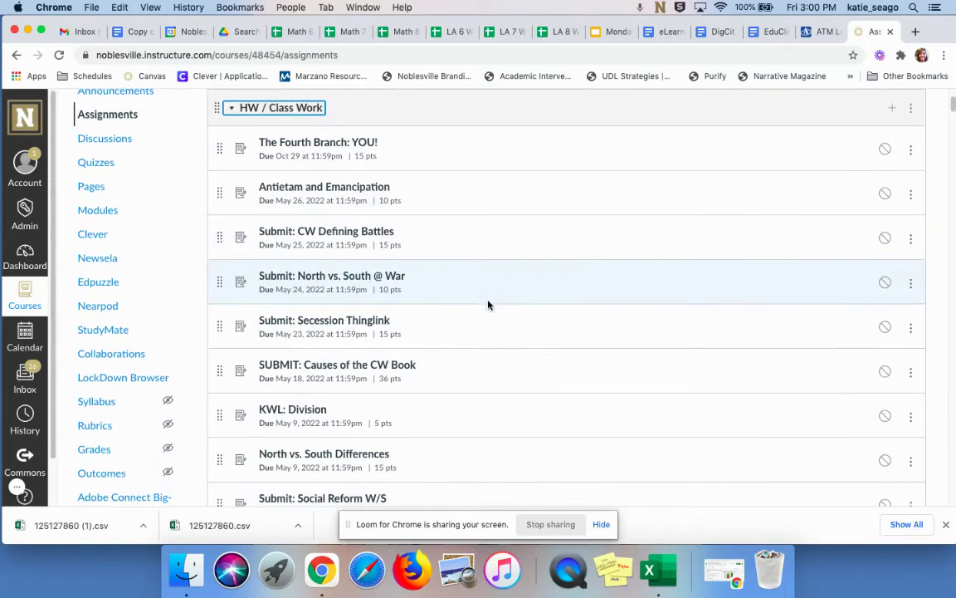
{"action": "scroll", "coordinate": [488, 307], "scroll_direction": "up", "scroll_amount": 1}
{"action": "scroll", "coordinate": [498, 299], "scroll_direction": "up", "scroll_amount": 1}
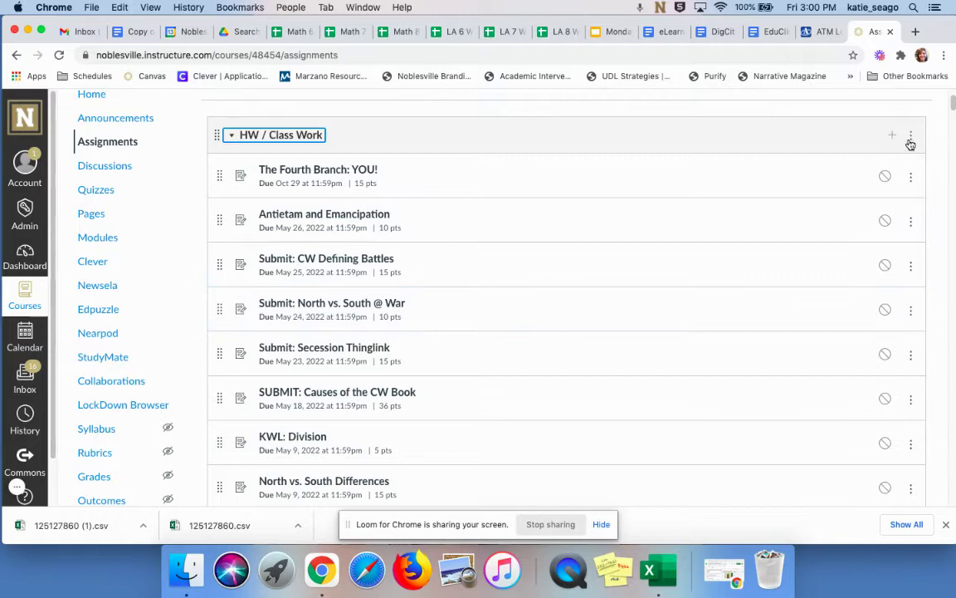
- Start Move Contents for that group and choose Assessment as the destination group
{"action": "left_click", "coordinate": [911, 137]}
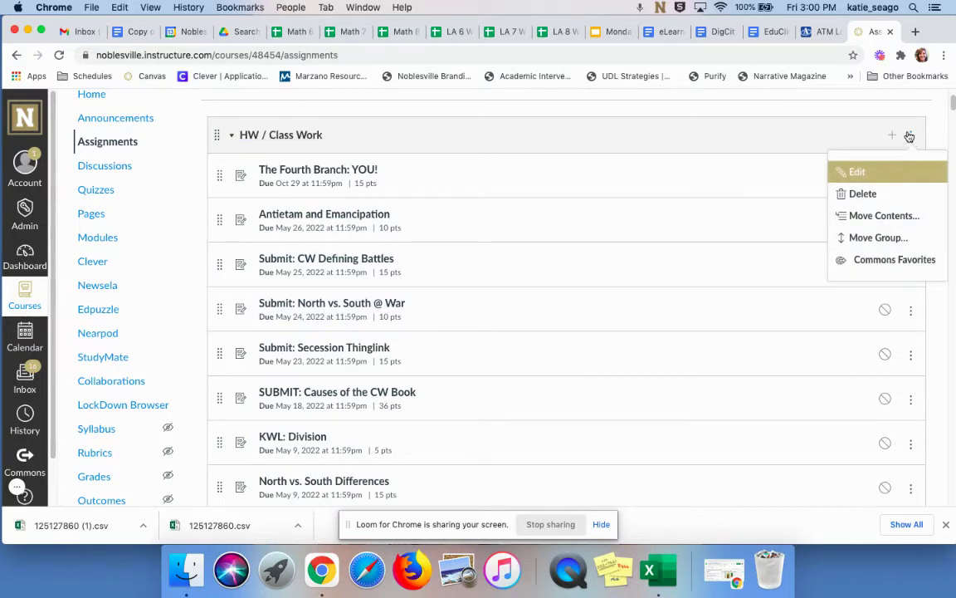
{"action": "left_click", "coordinate": [882, 216]}
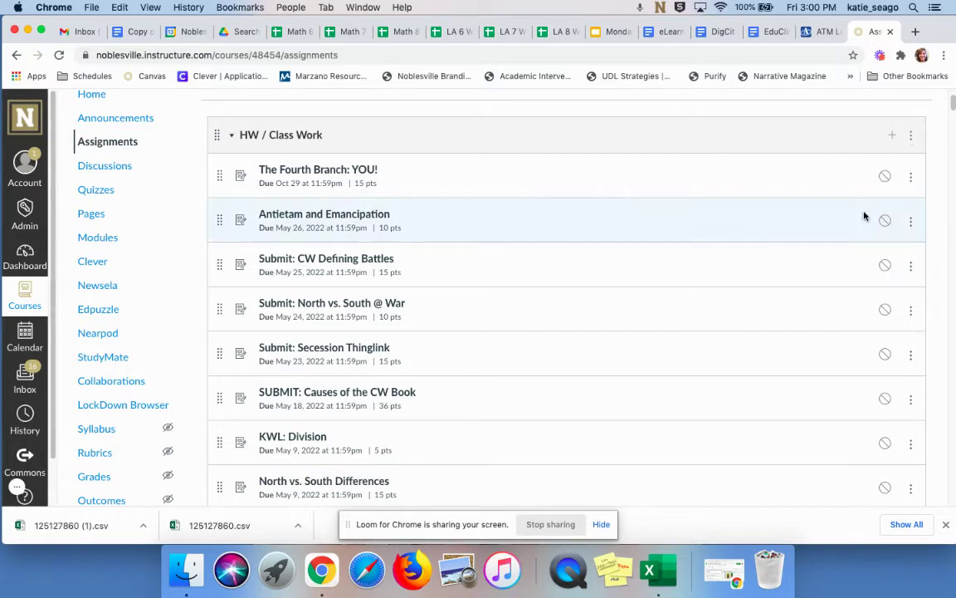
{"action": "left_click", "coordinate": [807, 176]}
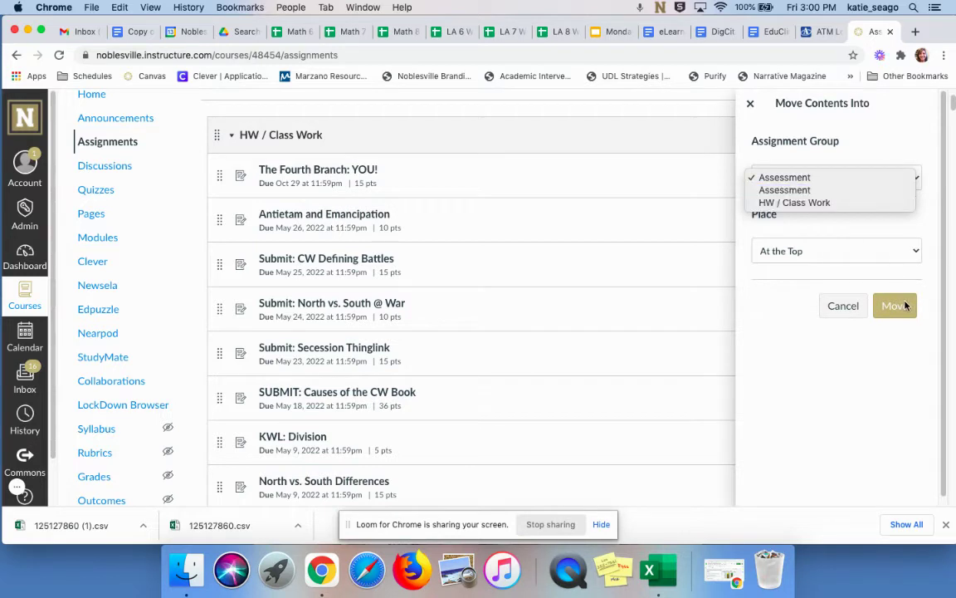
{"action": "left_click", "coordinate": [704, 175]}
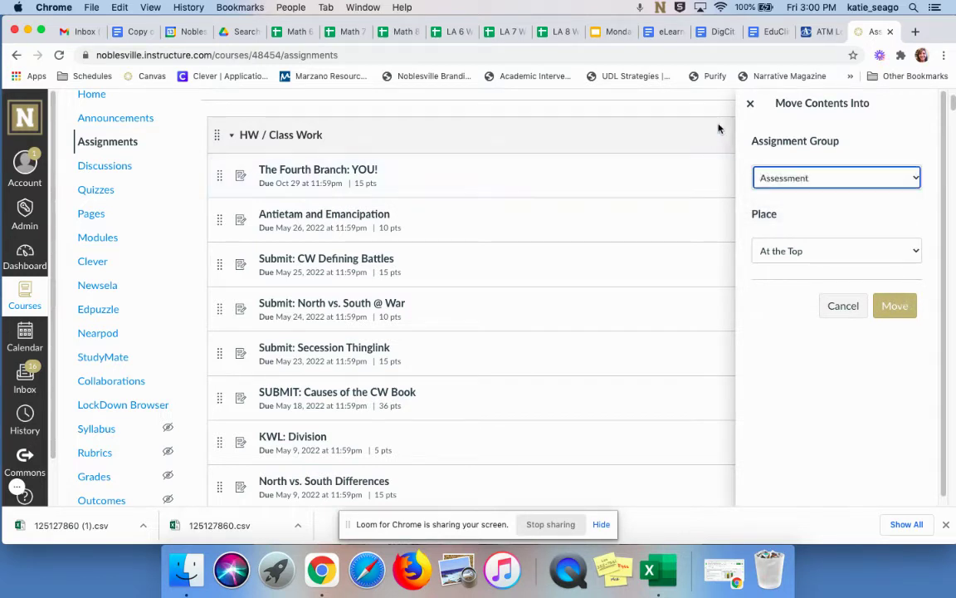
- Cancel the Move Contents dialog without moving the group's assignments
{"action": "left_click", "coordinate": [750, 103]}
{"action": "scroll", "coordinate": [714, 187], "scroll_direction": "down", "scroll_amount": 3}
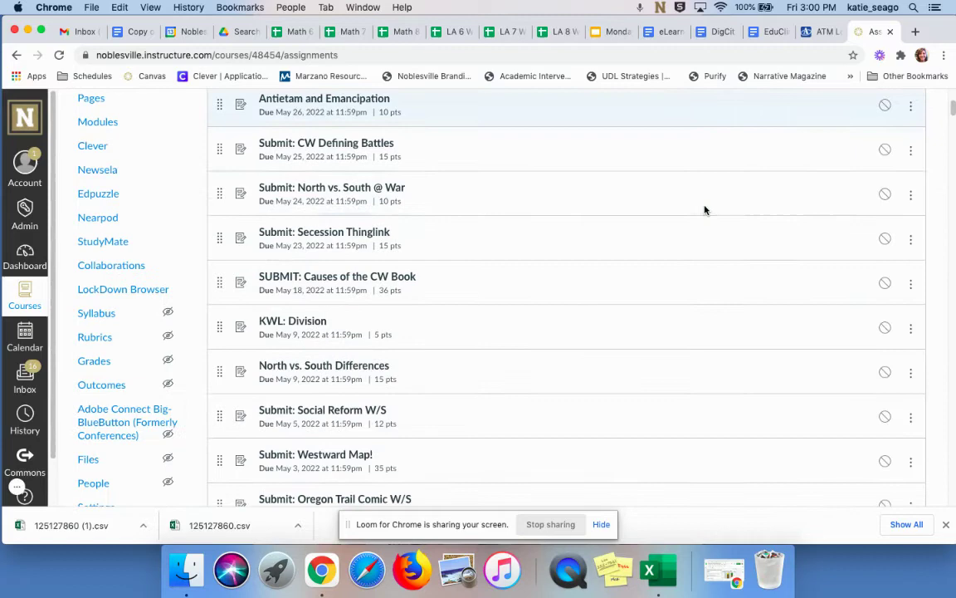
{"action": "scroll", "coordinate": [705, 211], "scroll_direction": "down", "scroll_amount": 15}
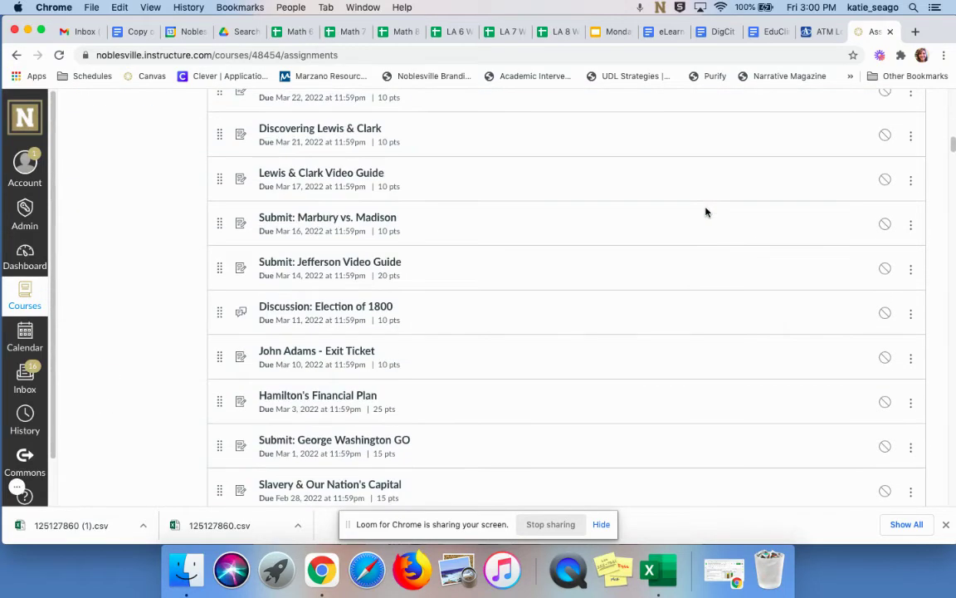
{"action": "scroll", "coordinate": [706, 213], "scroll_direction": "down", "scroll_amount": 20}
{"action": "scroll", "coordinate": [706, 212], "scroll_direction": "up", "scroll_amount": 1}
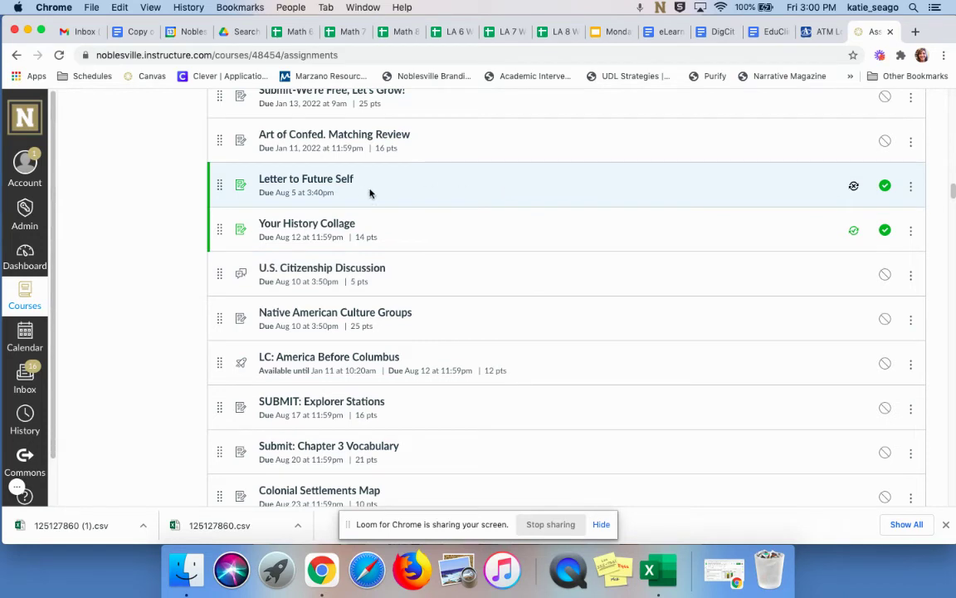
- Move Letter to Future Self into the last, PowerSchool-synced HW / Class Work group
{"action": "left_click", "coordinate": [911, 187]}
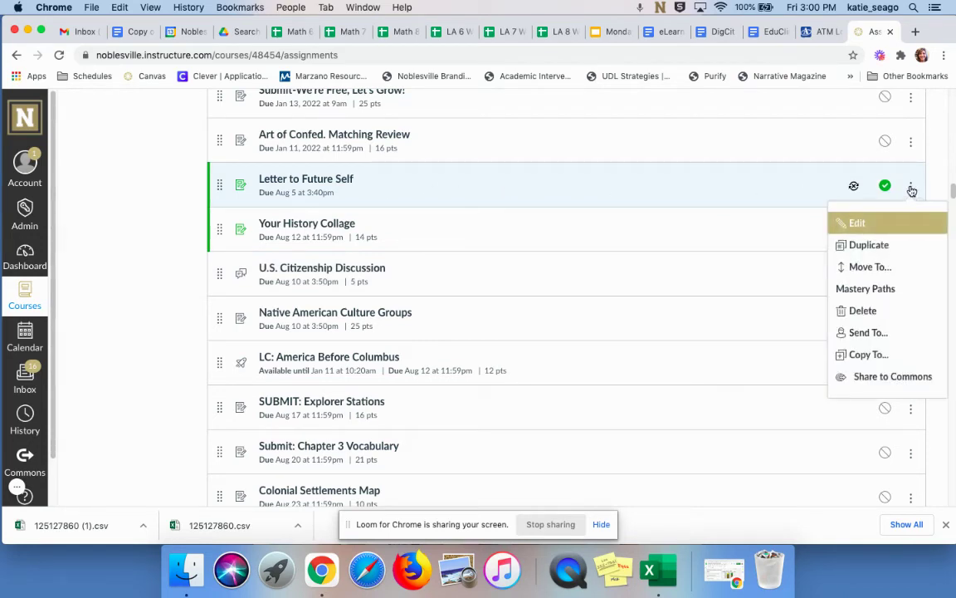
{"action": "left_click", "coordinate": [883, 266]}
{"action": "left_click", "coordinate": [866, 182]}
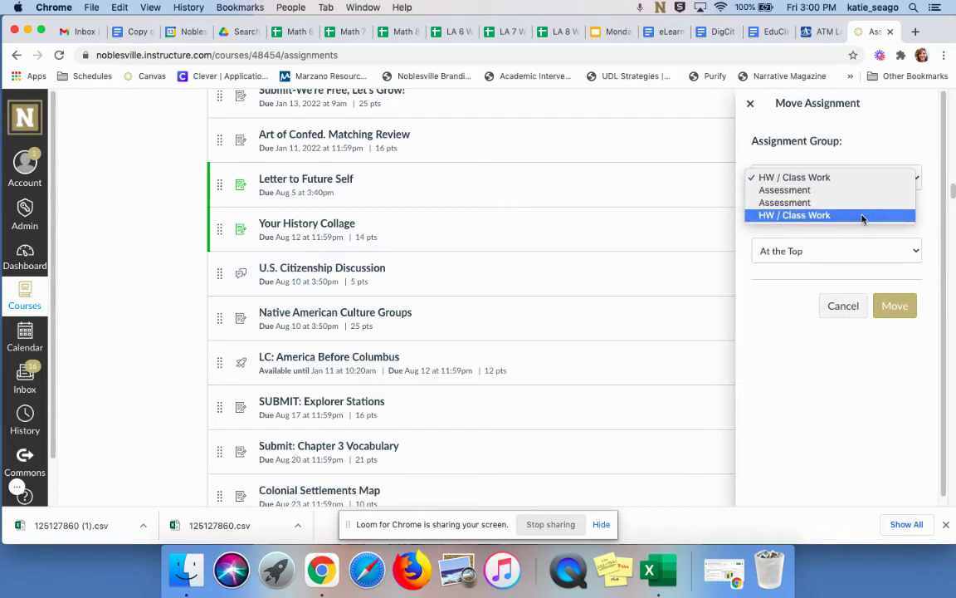
{"action": "left_click", "coordinate": [863, 216]}
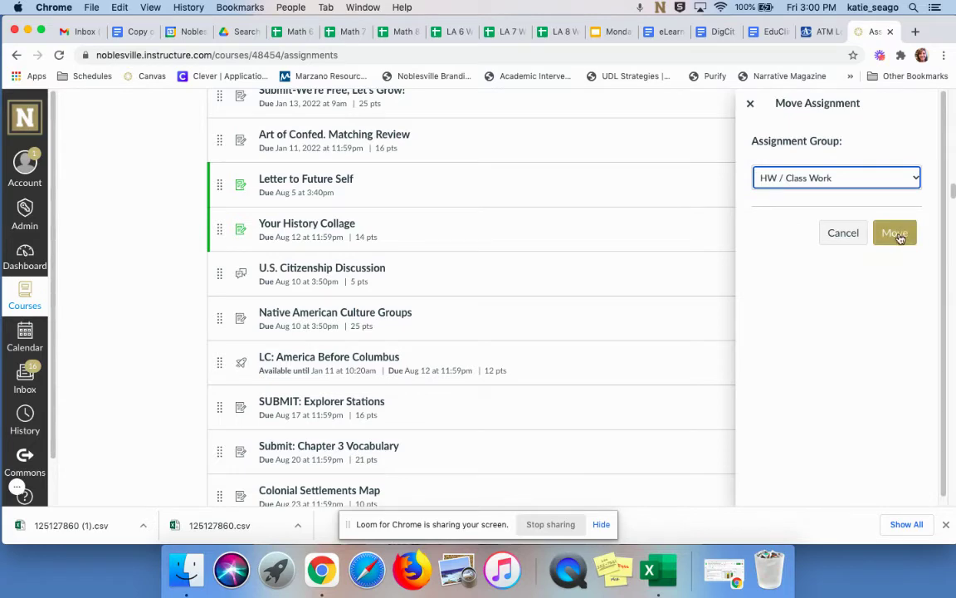
{"action": "left_click", "coordinate": [895, 234]}
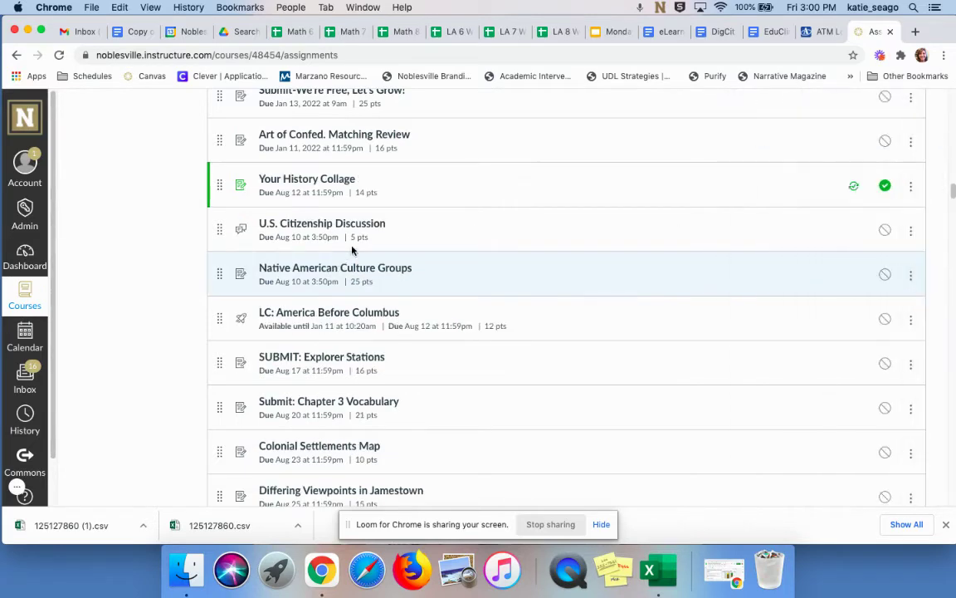
{"action": "scroll", "coordinate": [187, 267], "scroll_direction": "down", "scroll_amount": 15}
{"action": "scroll", "coordinate": [197, 269], "scroll_direction": "up", "scroll_amount": 20}
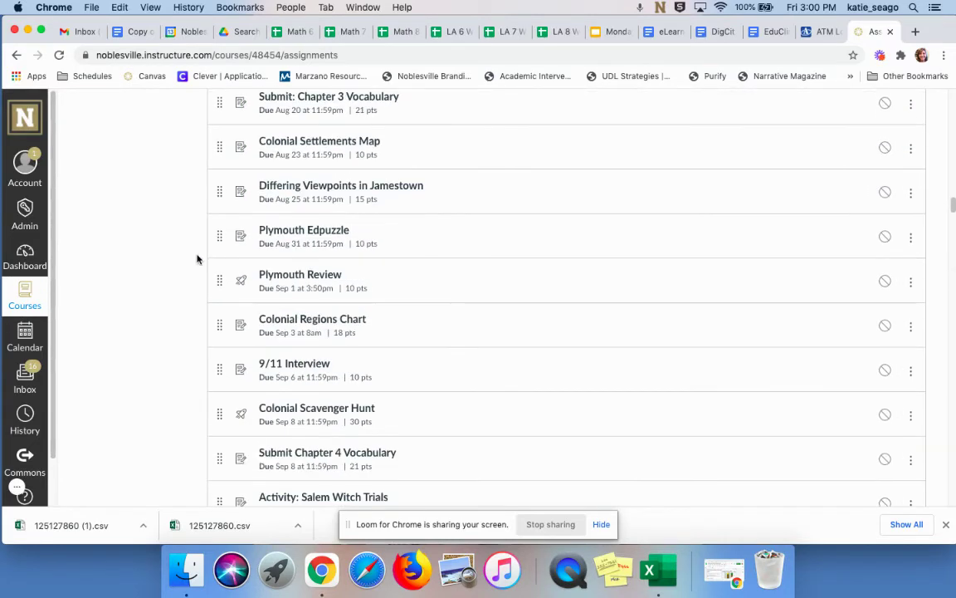
{"action": "scroll", "coordinate": [203, 249], "scroll_direction": "up", "scroll_amount": 15}
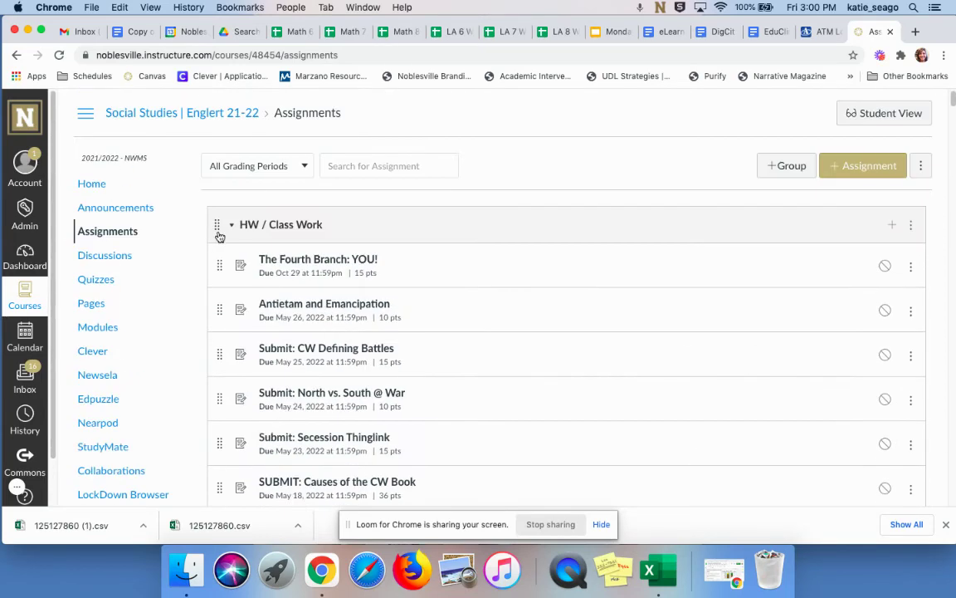
- Collapse the top HW / Class Work group and open the Letter to Future Self assignment
{"action": "left_click", "coordinate": [230, 228]}
{"action": "scroll", "coordinate": [416, 284], "scroll_direction": "down", "scroll_amount": 5}
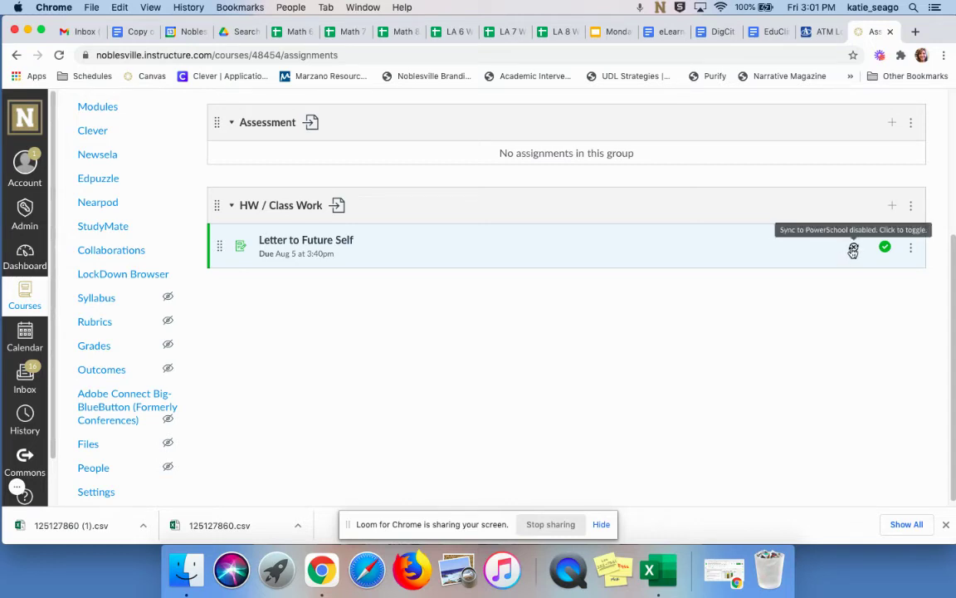
{"action": "left_click", "coordinate": [344, 240]}
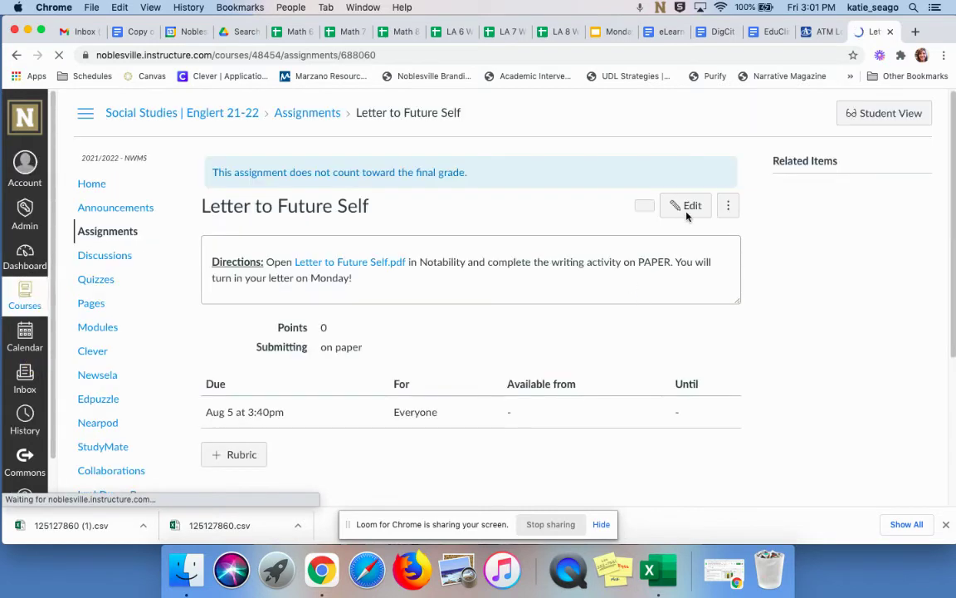
{"action": "left_click", "coordinate": [686, 206]}
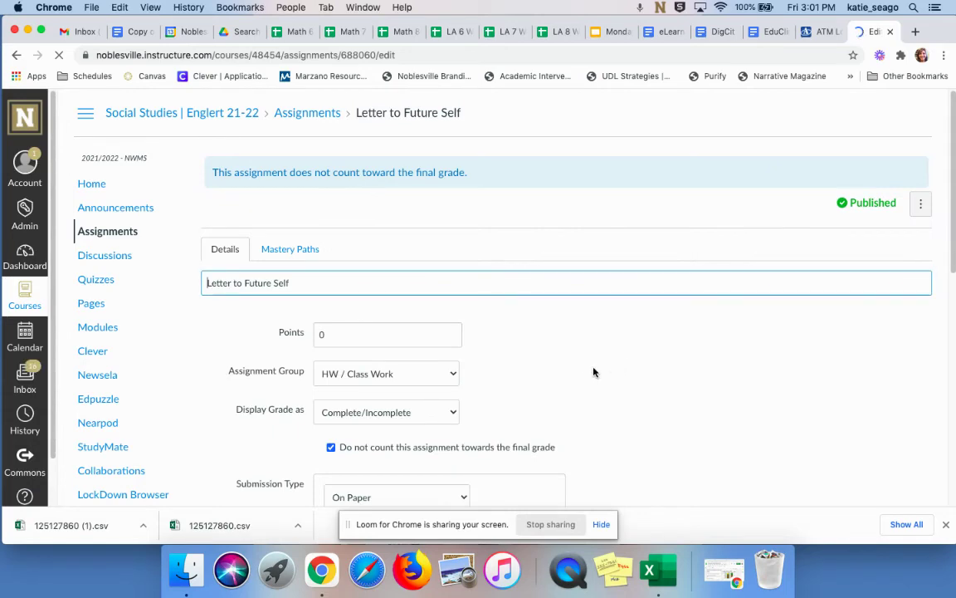
{"action": "scroll", "coordinate": [595, 371], "scroll_direction": "down", "scroll_amount": 7}
{"action": "scroll", "coordinate": [615, 363], "scroll_direction": "up", "scroll_amount": 5}
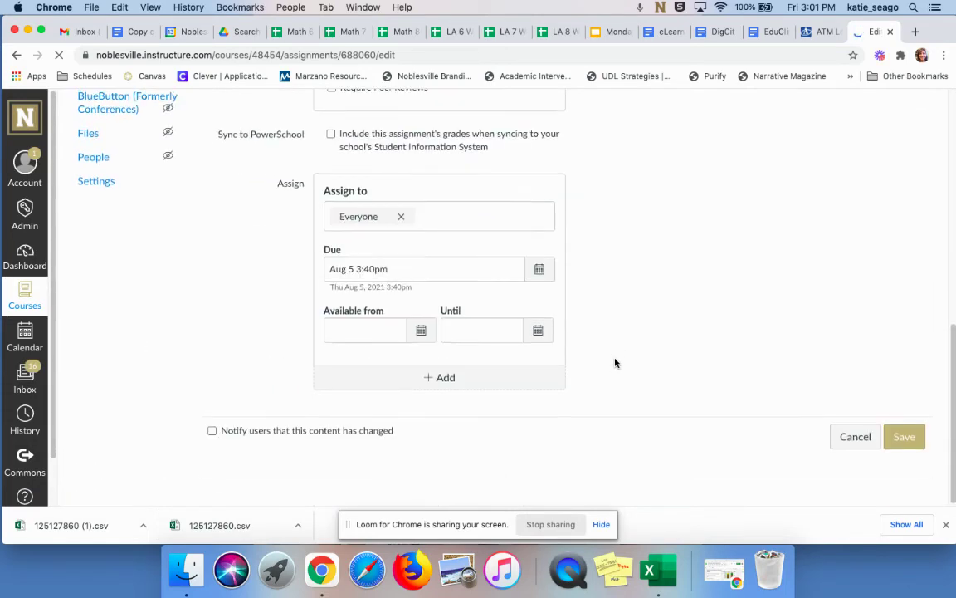
{"action": "scroll", "coordinate": [371, 341], "scroll_direction": "down", "scroll_amount": 2}
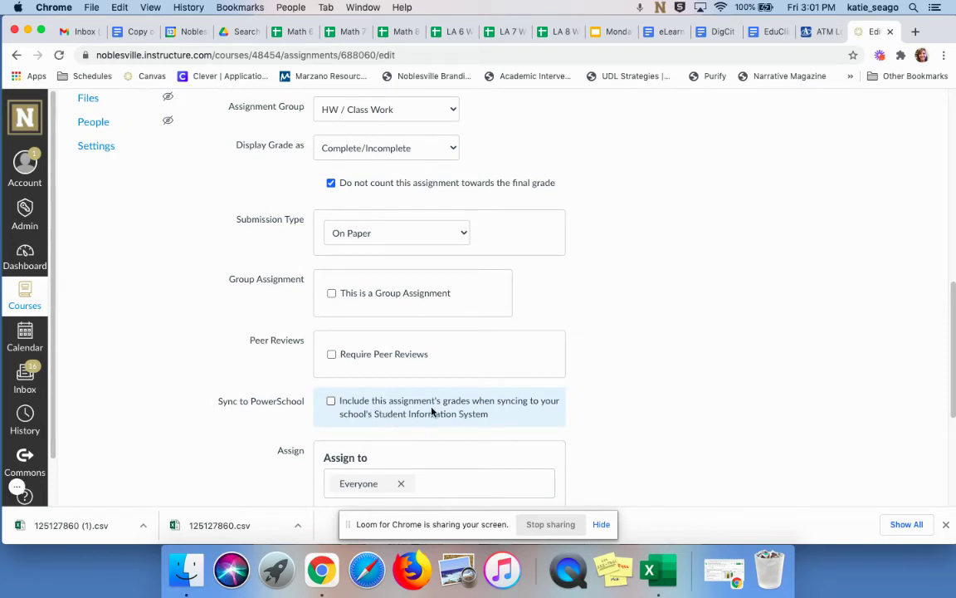
{"action": "scroll", "coordinate": [631, 416], "scroll_direction": "down", "scroll_amount": 5}
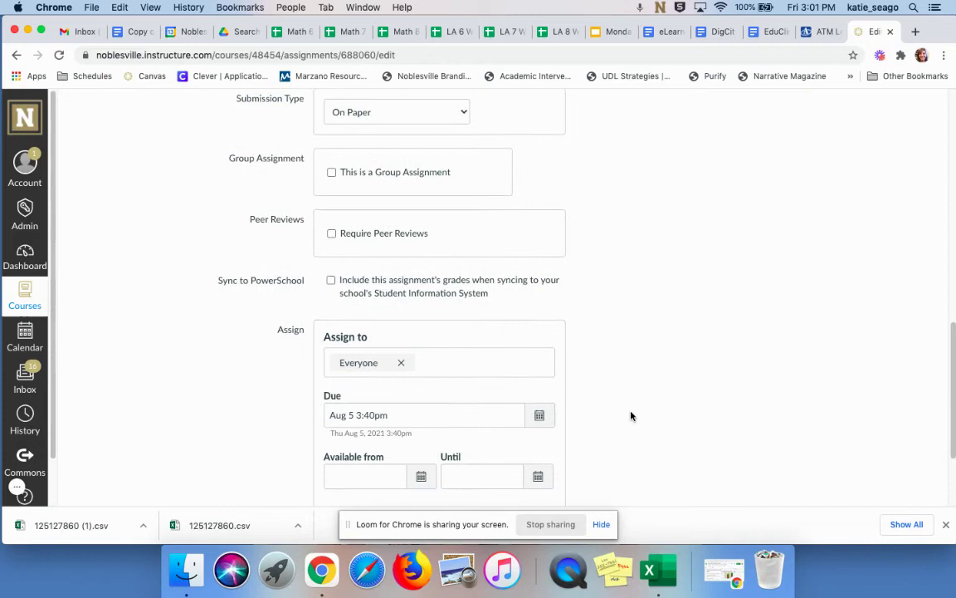
{"action": "left_click", "coordinate": [897, 456]}
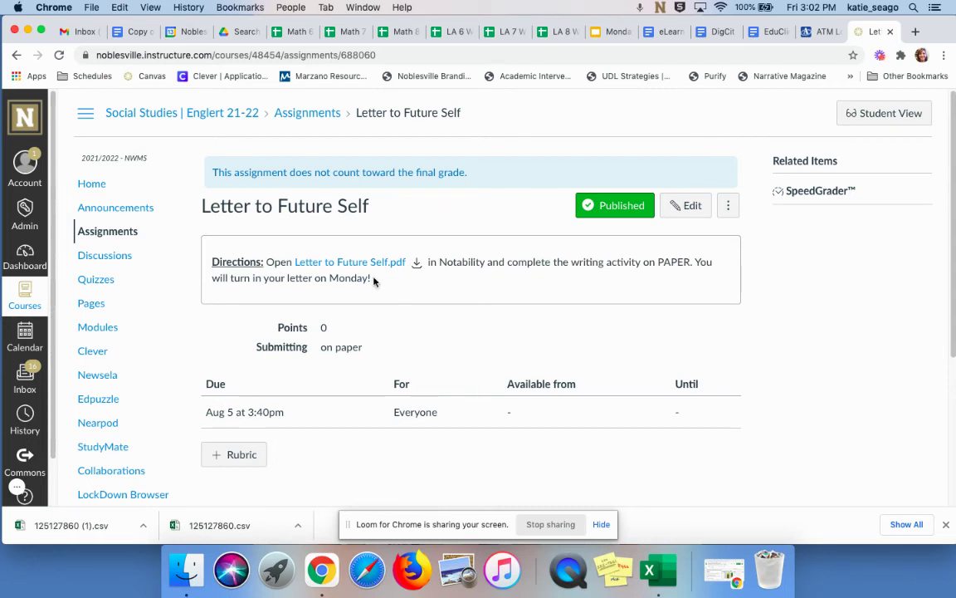
- Return to Assignments and scroll to Letter to Future Self in the synced HW / Class Work group
{"action": "left_click", "coordinate": [104, 231]}
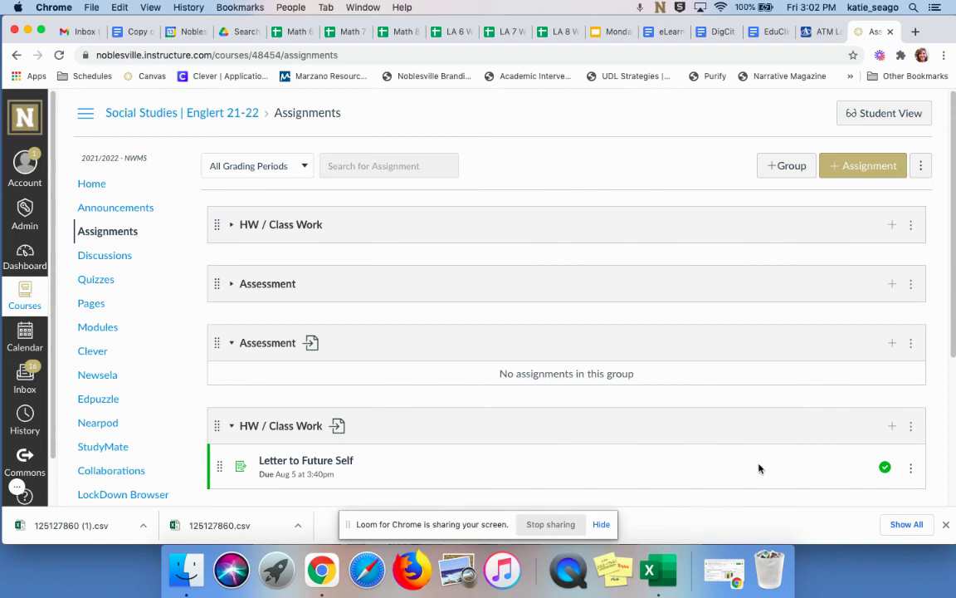
{"action": "scroll", "coordinate": [772, 470], "scroll_direction": "down", "scroll_amount": 1}
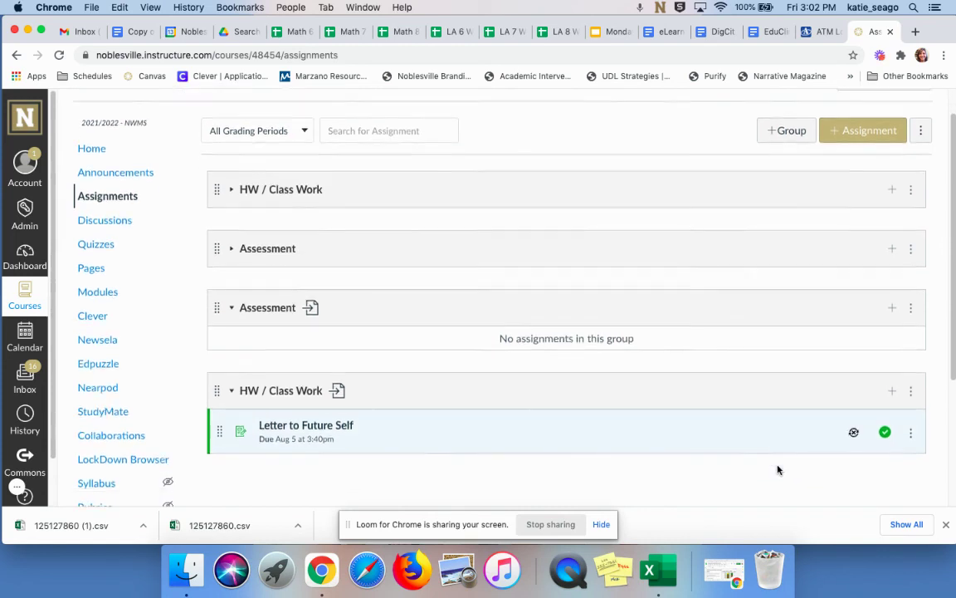
{"action": "scroll", "coordinate": [778, 470], "scroll_direction": "down", "scroll_amount": 1}
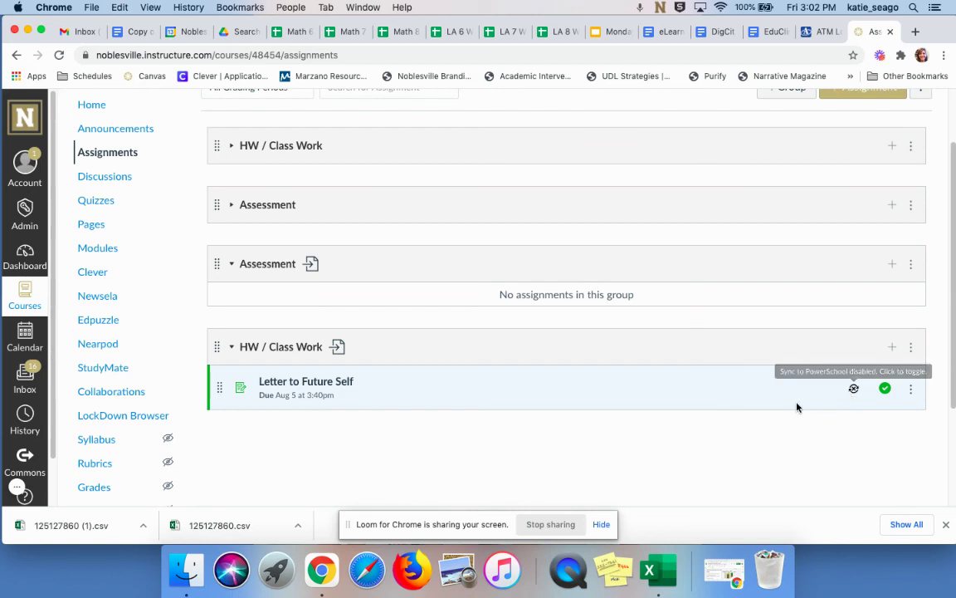
{"action": "scroll", "coordinate": [699, 438], "scroll_direction": "down", "scroll_amount": 1}
{"action": "scroll", "coordinate": [699, 438], "scroll_direction": "down", "scroll_amount": 4}
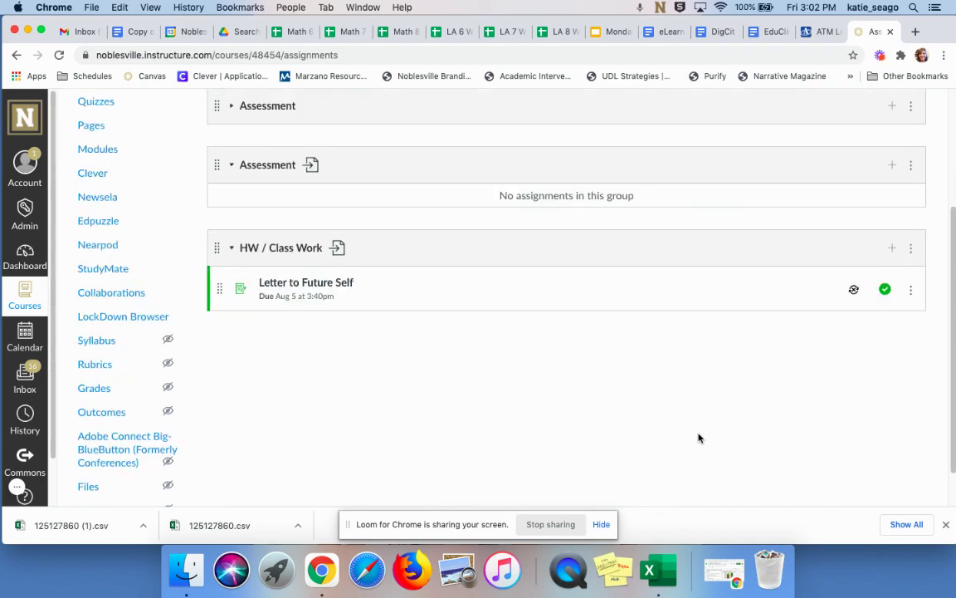